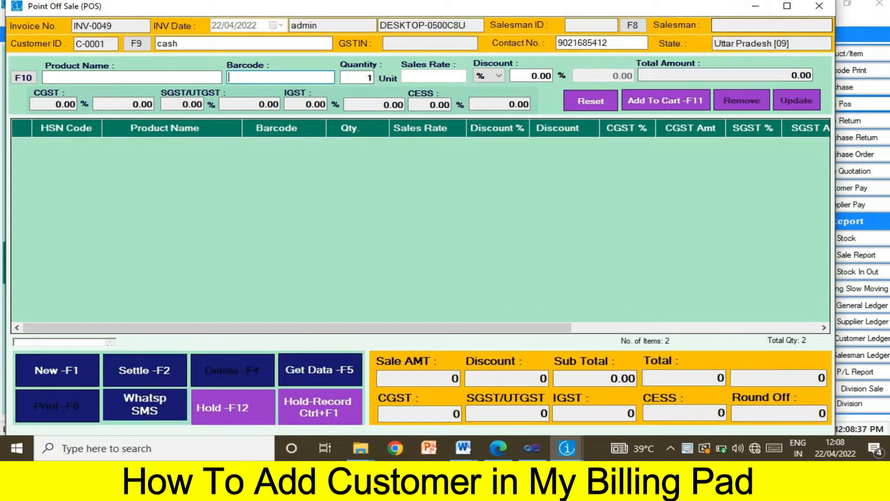
Maximize the Point Off Sale billing form for invoice INV-0049
left_click(788, 10)
Replace the bill's contact number with the new customer's number to start a new customer record
double_click(573, 41)
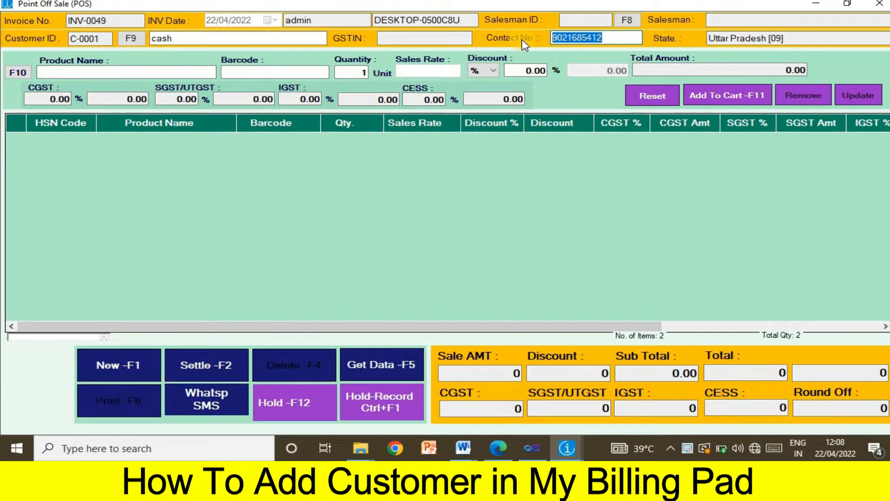
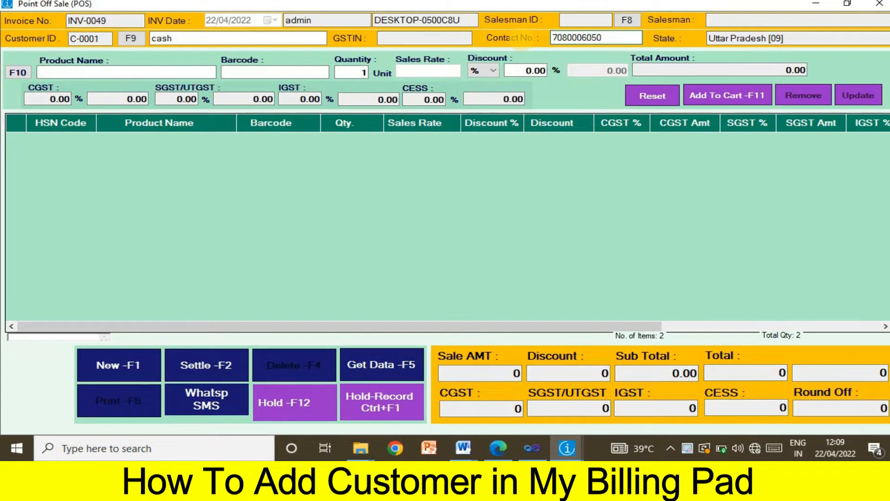
key("Return")
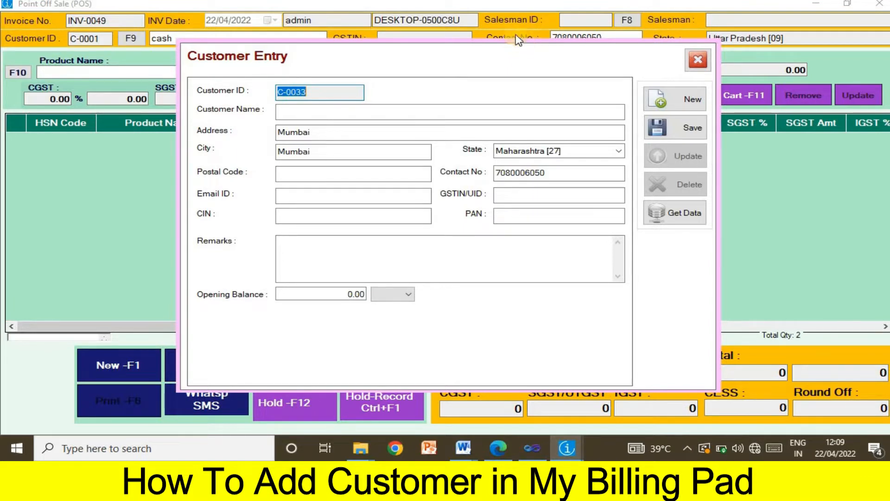
Save the new customer's name and contact number in Customer Entry, attaching them to the bill
left_click(320, 113)
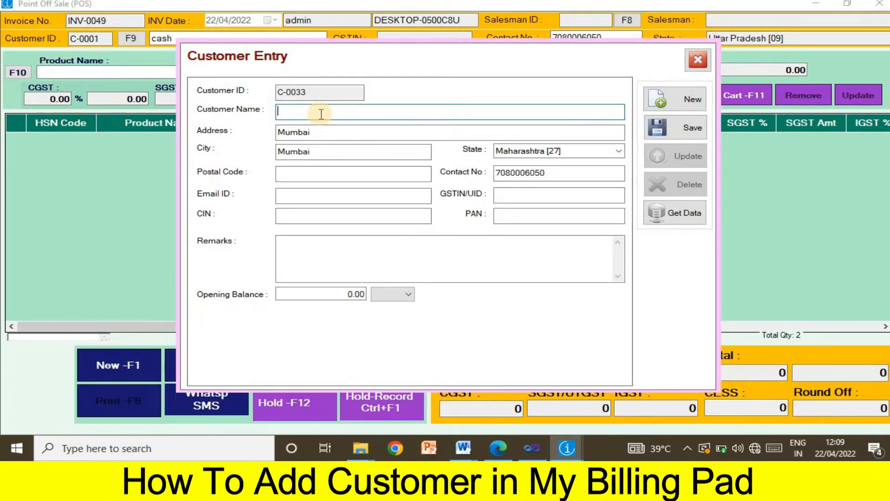
type("c")
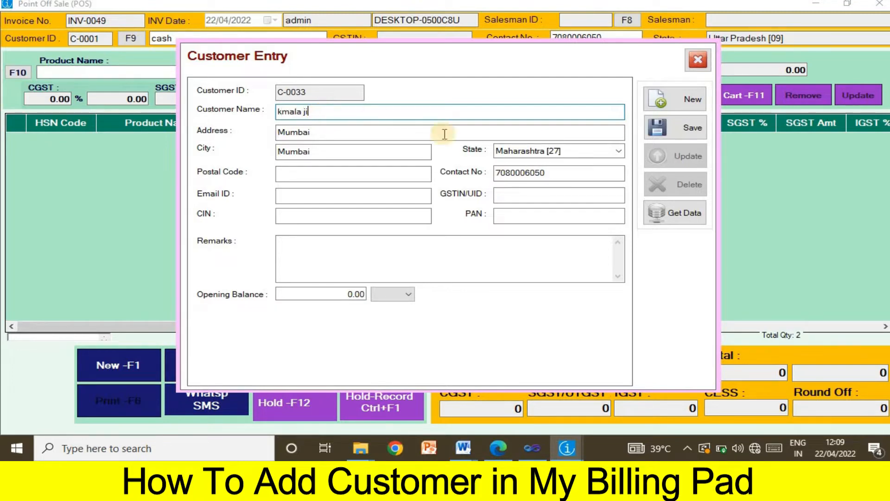
left_click(537, 176)
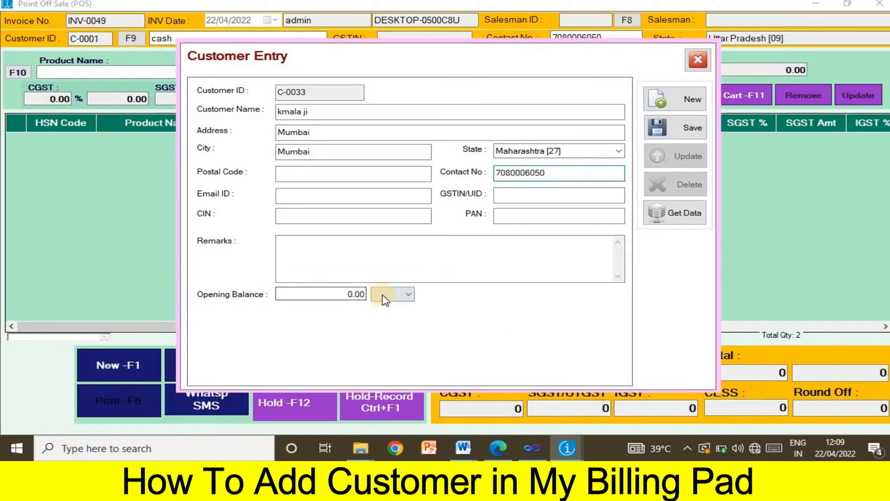
left_click(497, 298)
left_click(487, 300)
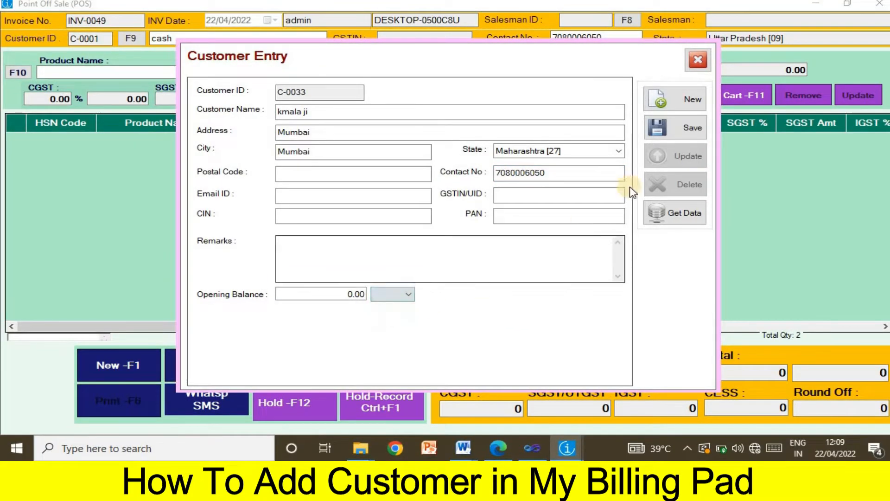
left_click(680, 129)
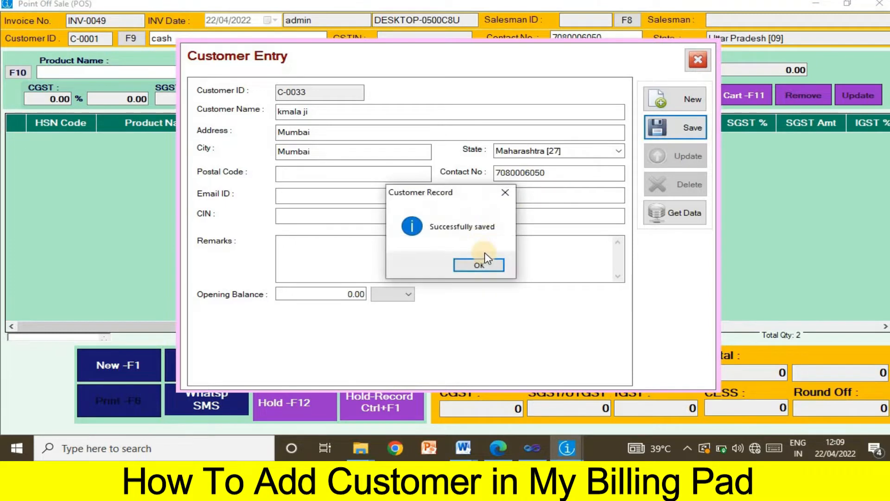
left_click(481, 266)
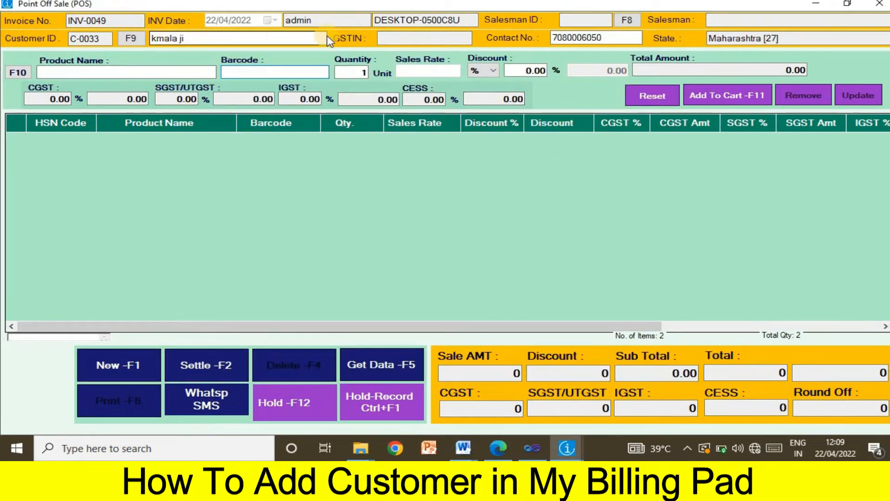
Add barcodes 0001, 0002 and 0003 (SANDIL BATA 999, PONDS (KRIM), LAKHANI SLIPER) to the bill
left_click_drag(613, 38, 371, 63)
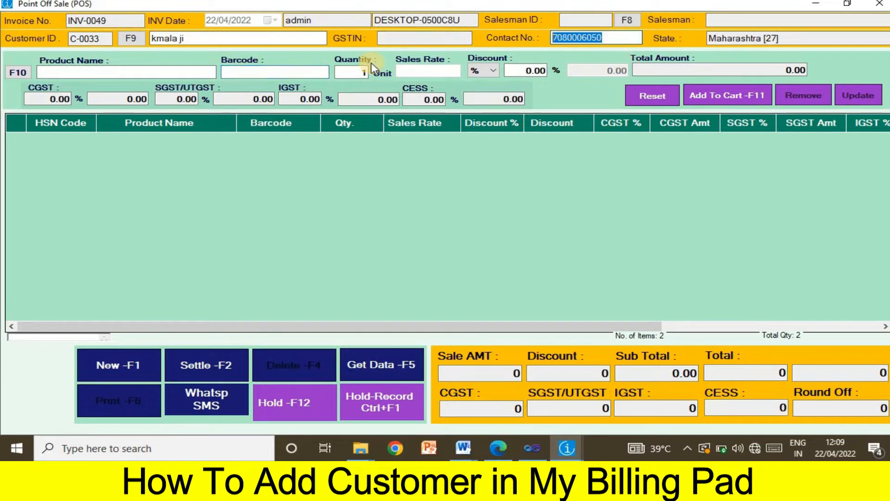
left_click(268, 74)
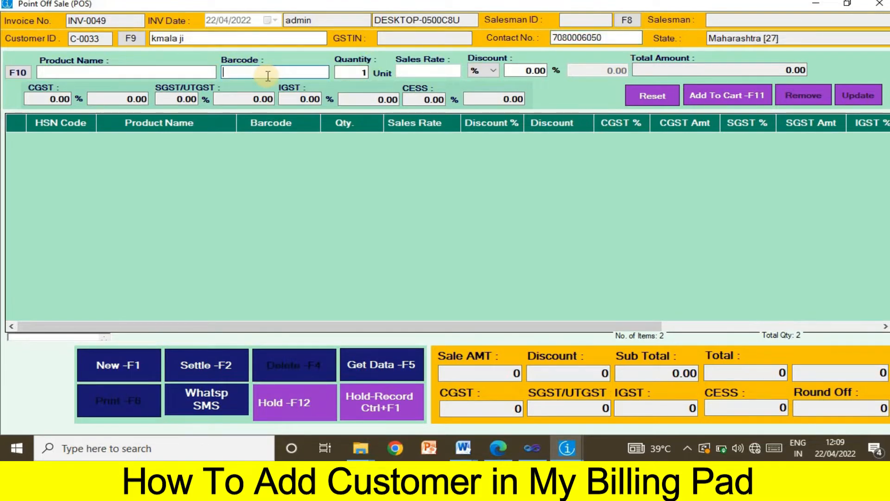
type("0001")
key("Return")
type("0002")
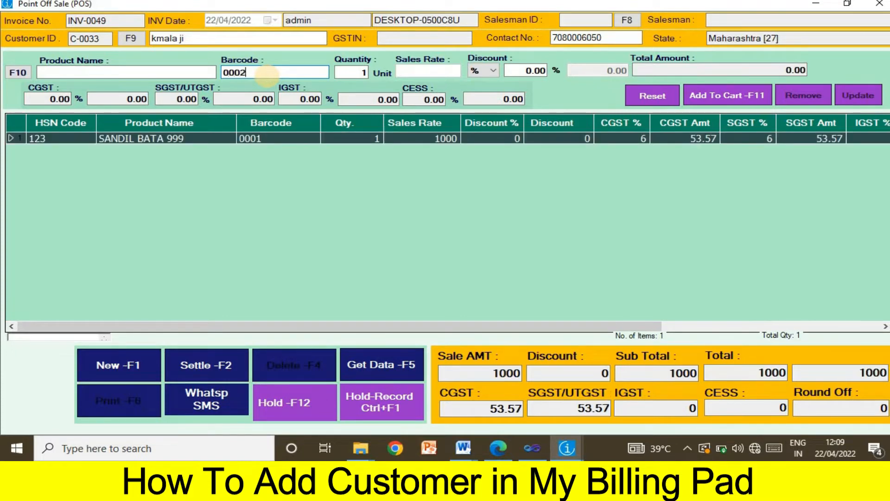
key("Return")
type("0003")
key("Return")
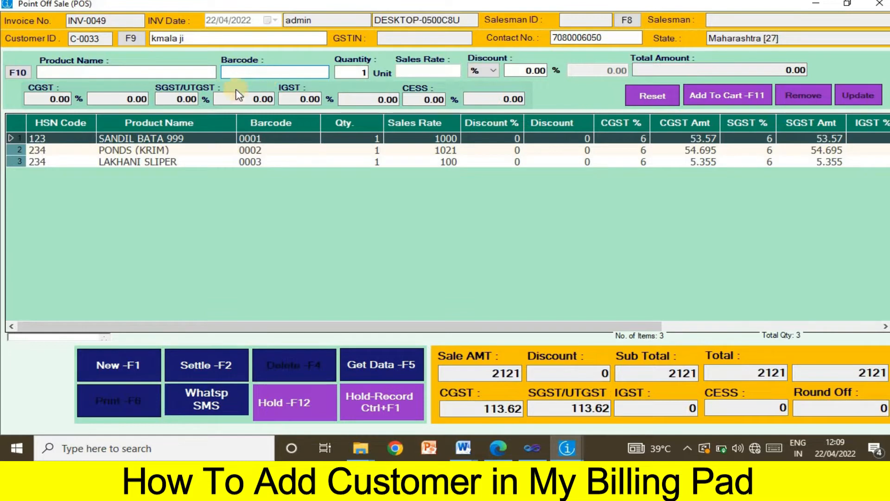
Assign salesman s1 to the bill
left_click(627, 21)
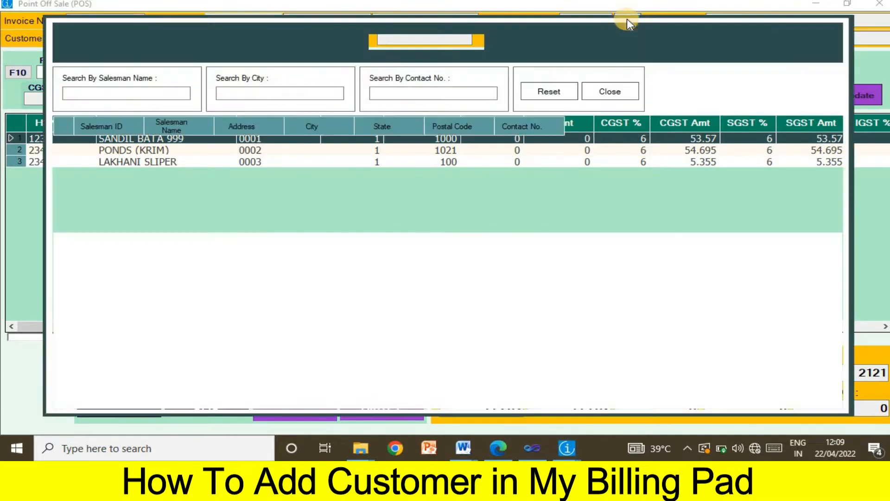
double_click(275, 193)
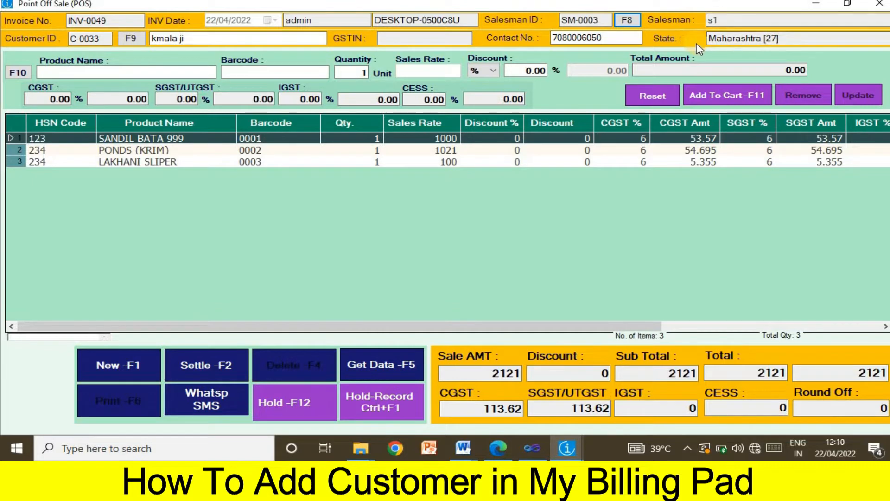
left_click(636, 94)
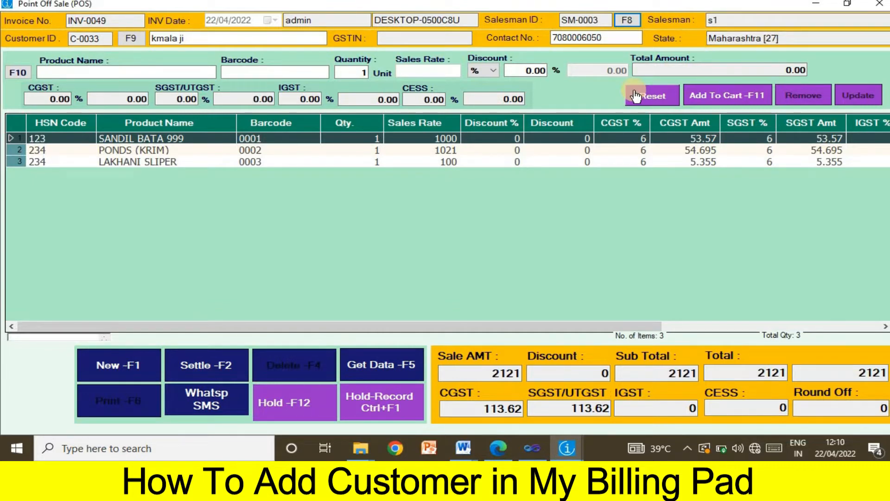
Settle the 2121 bill as 1121 cash with 1000 left on balance credit
left_click(206, 370)
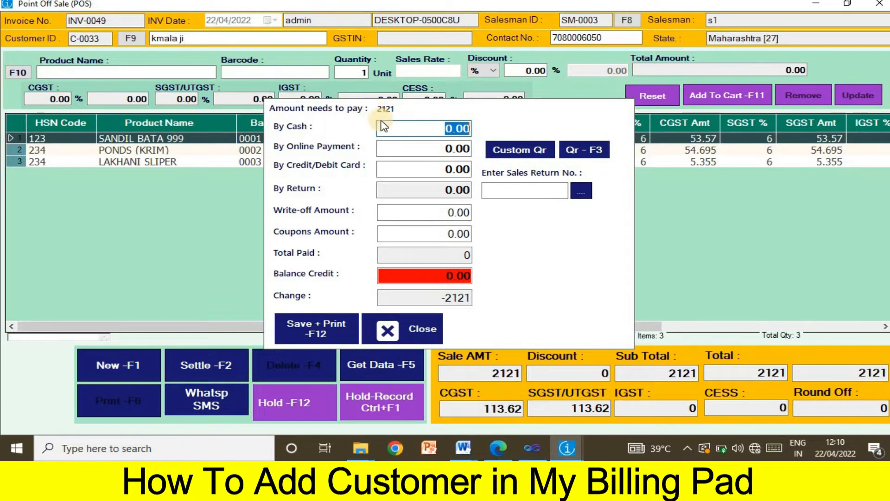
left_click(440, 132)
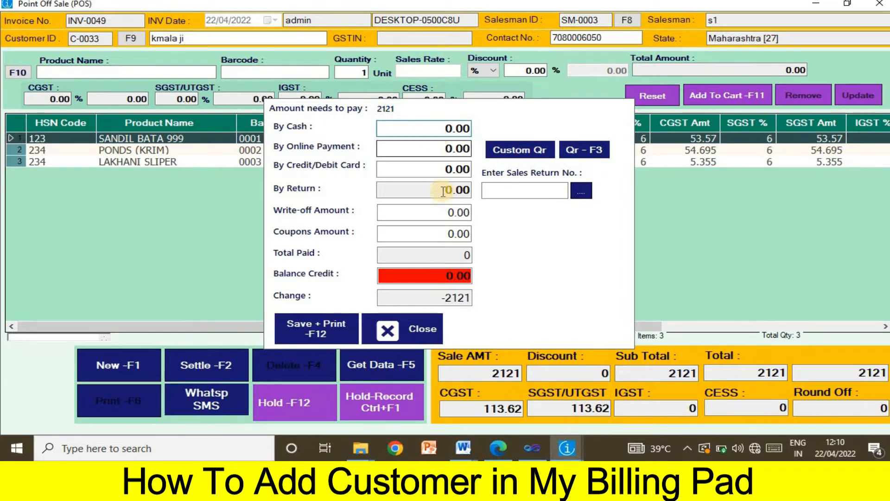
left_click(441, 276)
type("1000")
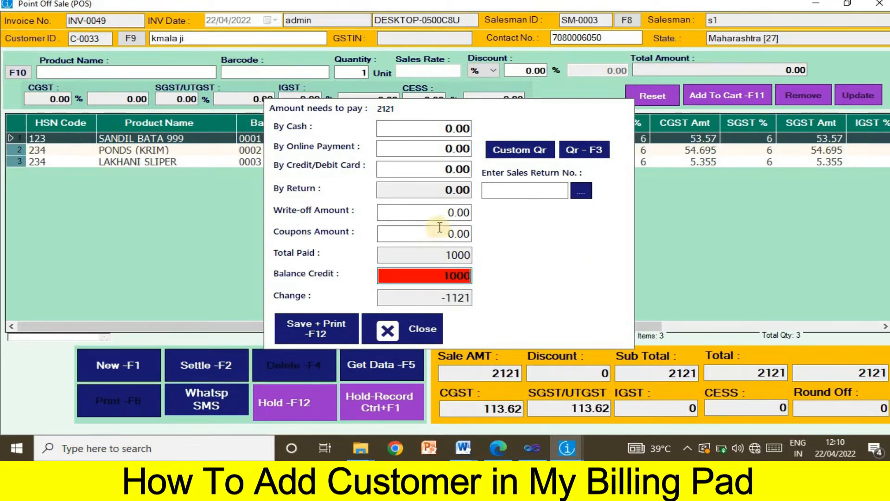
left_click(430, 132)
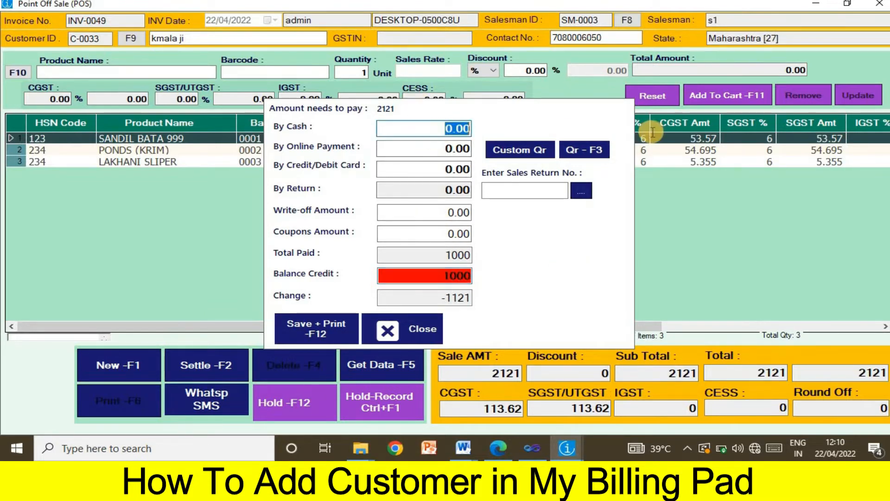
type("1221")
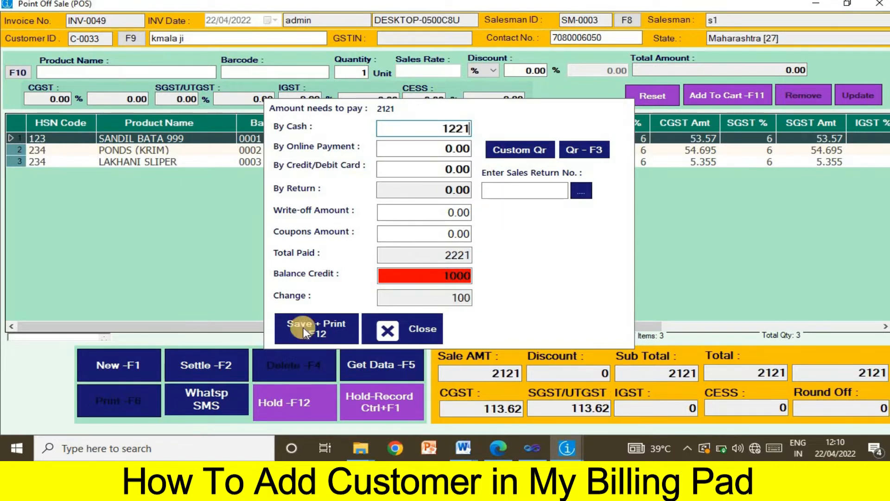
left_click_drag(436, 295, 515, 292)
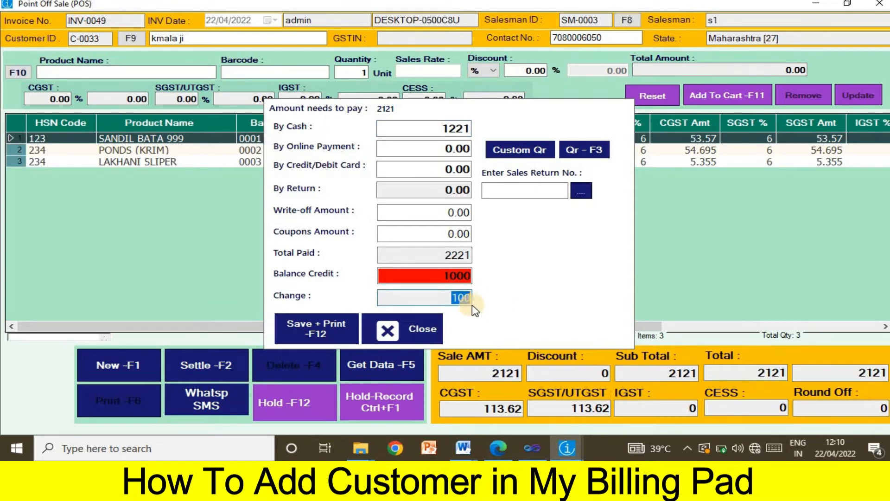
left_click(455, 129)
key("BackSpace")
type("1")
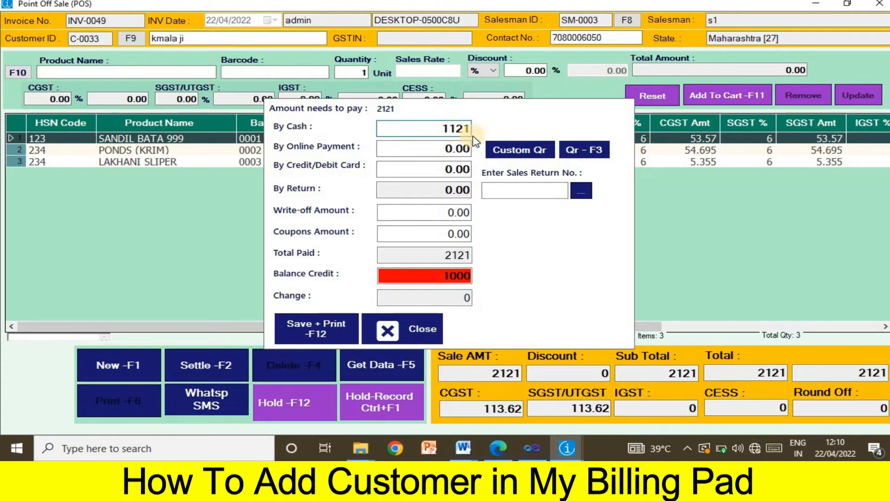
left_click_drag(463, 298, 408, 299)
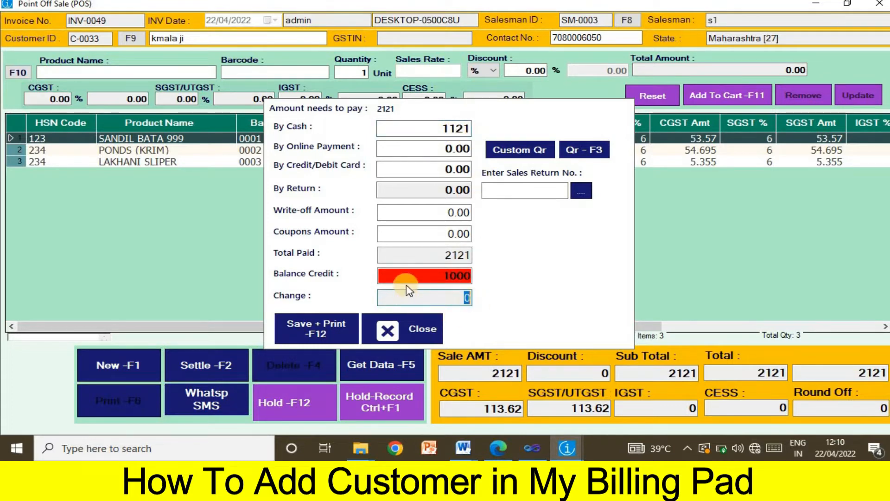
Save the sale, decline WhatsApp sending, and print the tax sales invoice
left_click(292, 330)
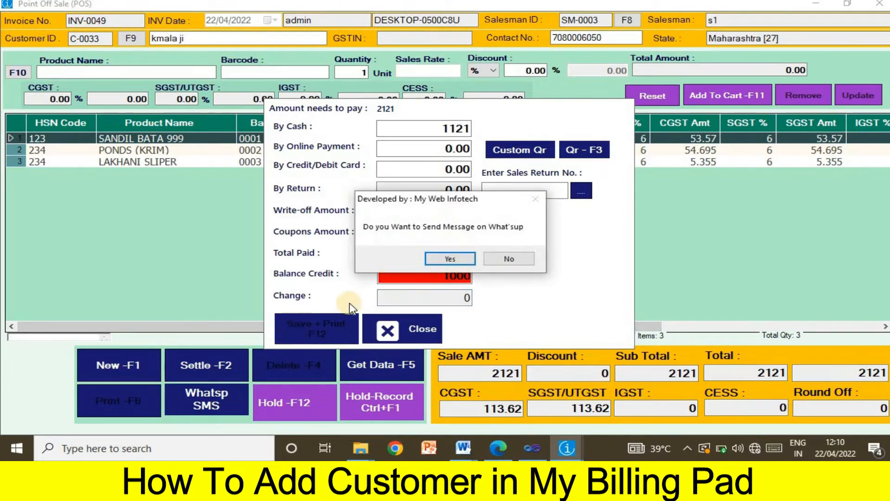
left_click(507, 260)
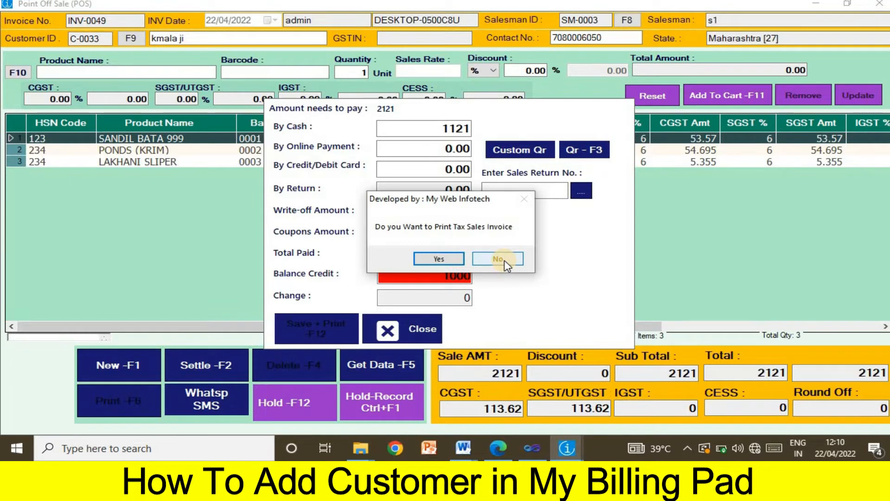
left_click(430, 258)
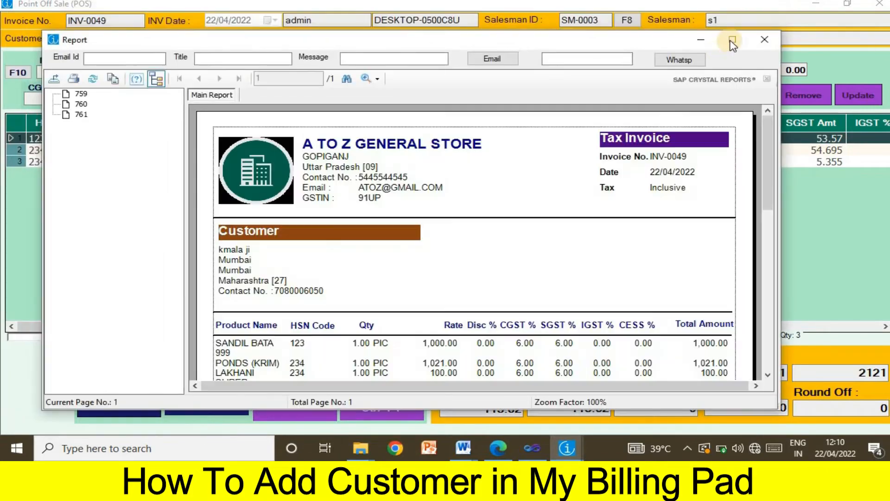
Review the tax invoice full-screen, then close it and the Point Off Sale window
left_click(732, 44)
scroll(482, 192, "down", 6)
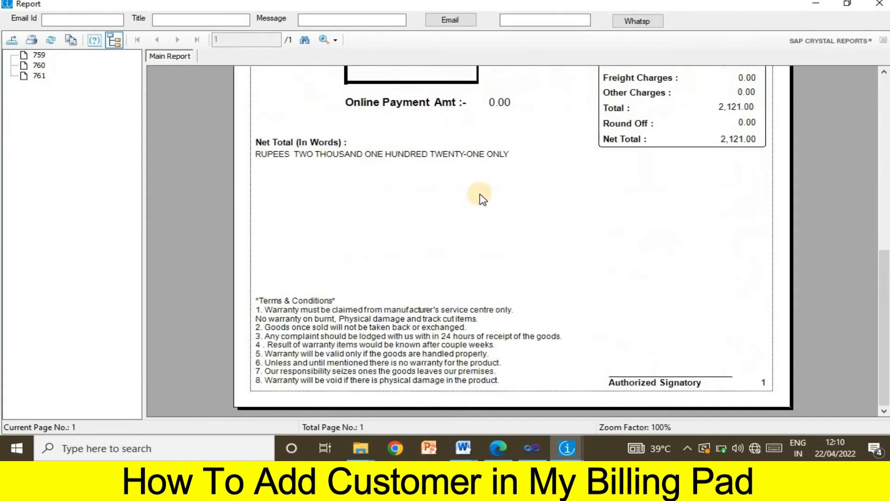
scroll(482, 199, "up", 6)
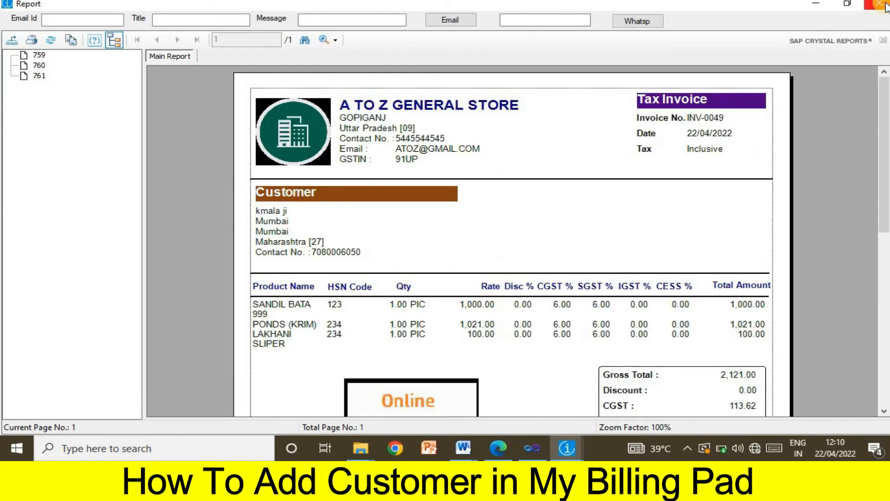
left_click(880, 4)
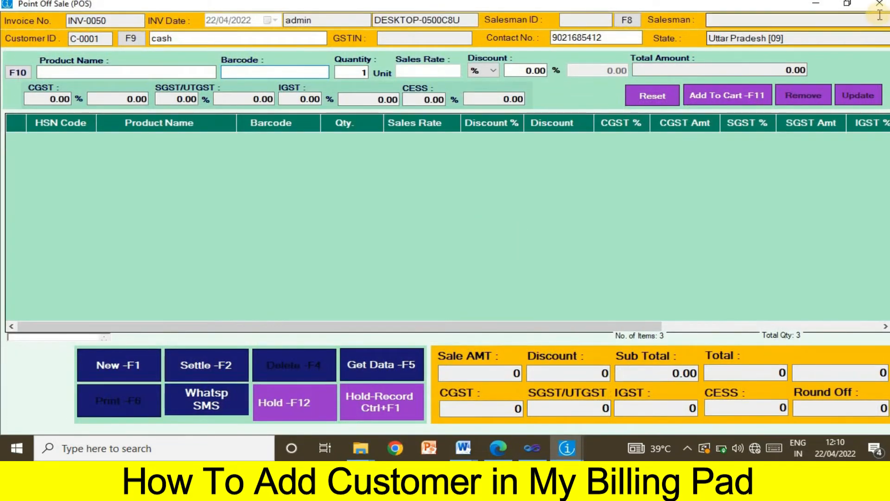
left_click(879, 5)
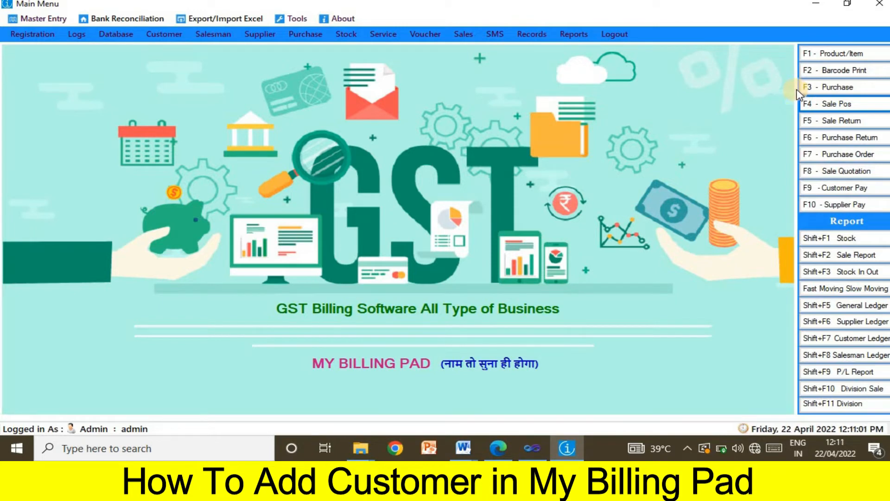
Start a customer receipt in F9 Customer Pay and select the new customer by contact number
left_click(843, 187)
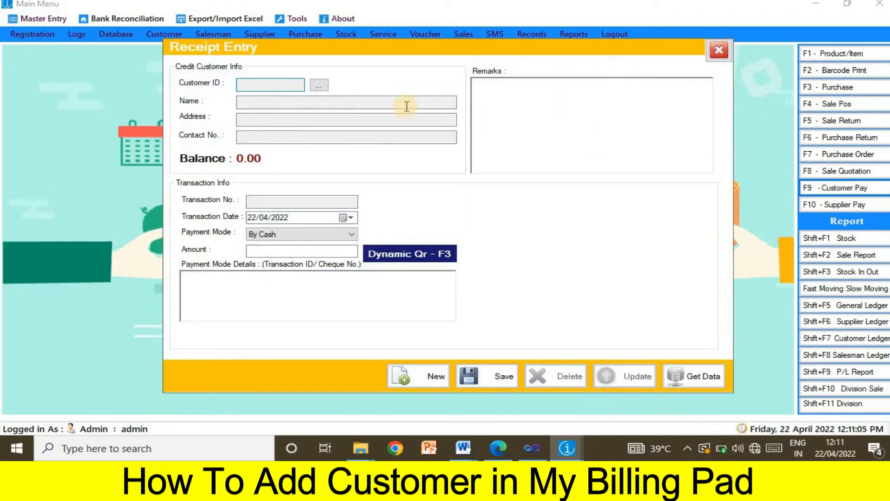
left_click(320, 85)
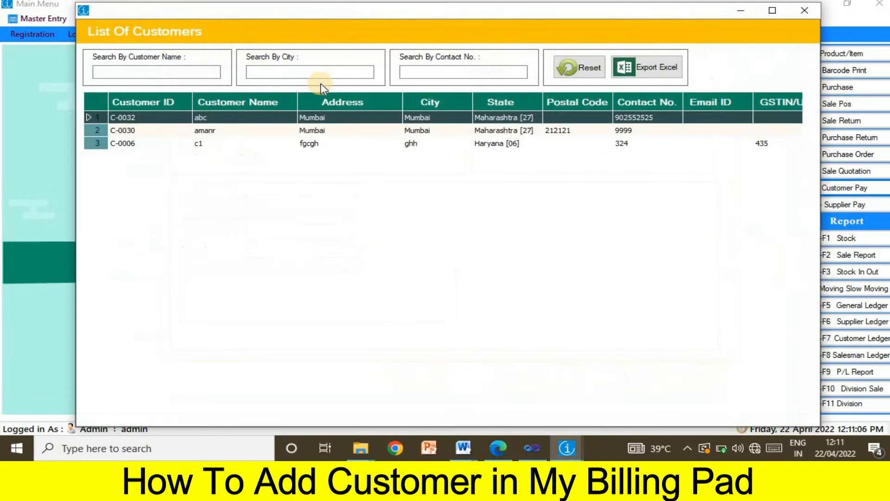
left_click(485, 72)
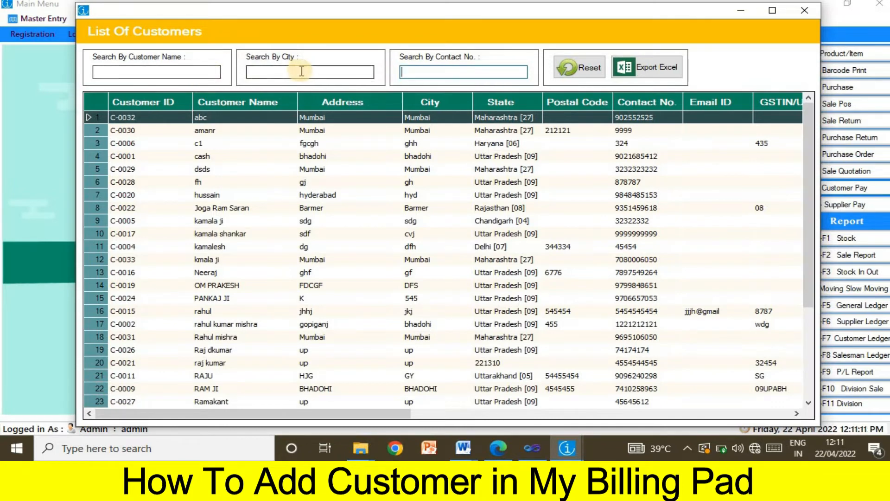
key("ctrl+v")
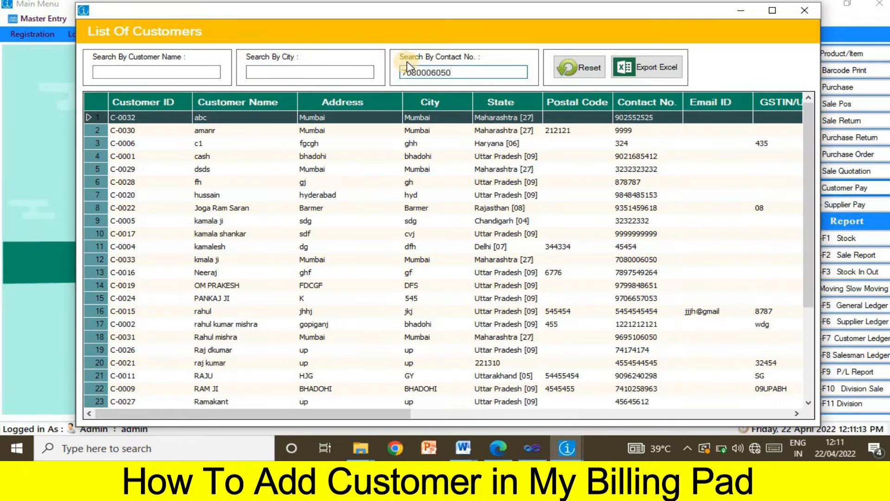
double_click(214, 119)
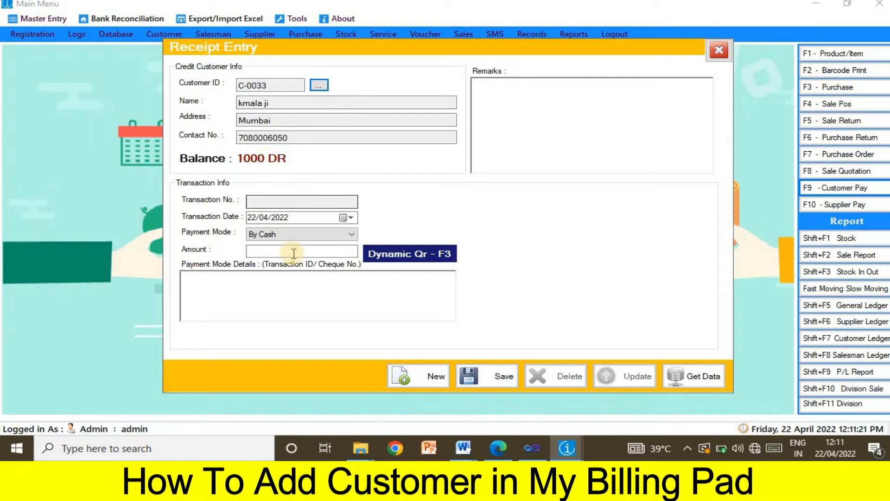
Enter and save a 200 cash receipt, then clear the form for a new receipt
left_click(312, 254)
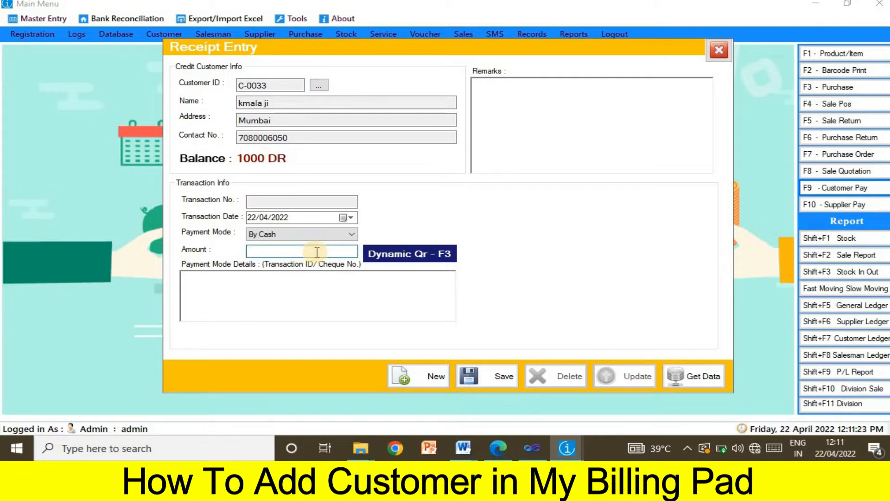
type("200")
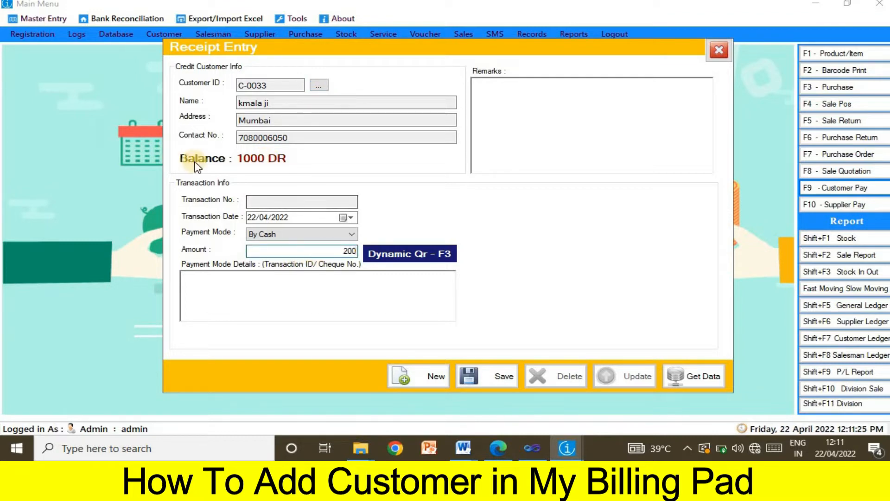
left_click(420, 258)
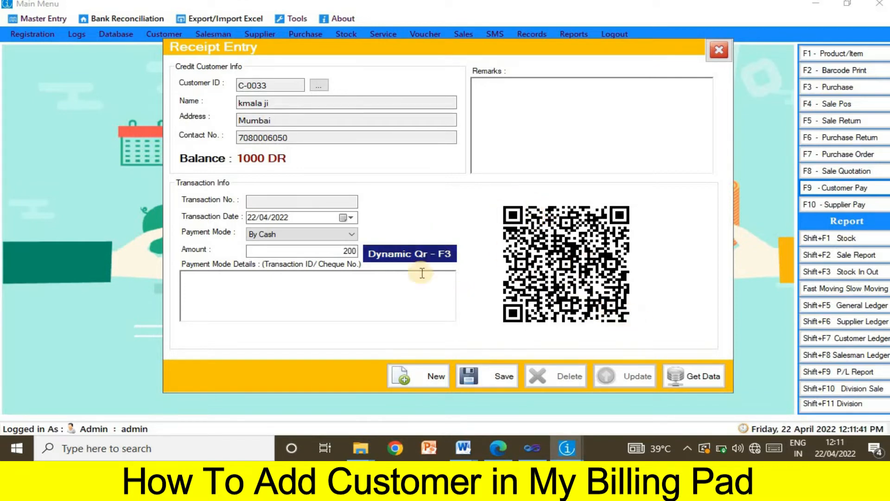
double_click(351, 252)
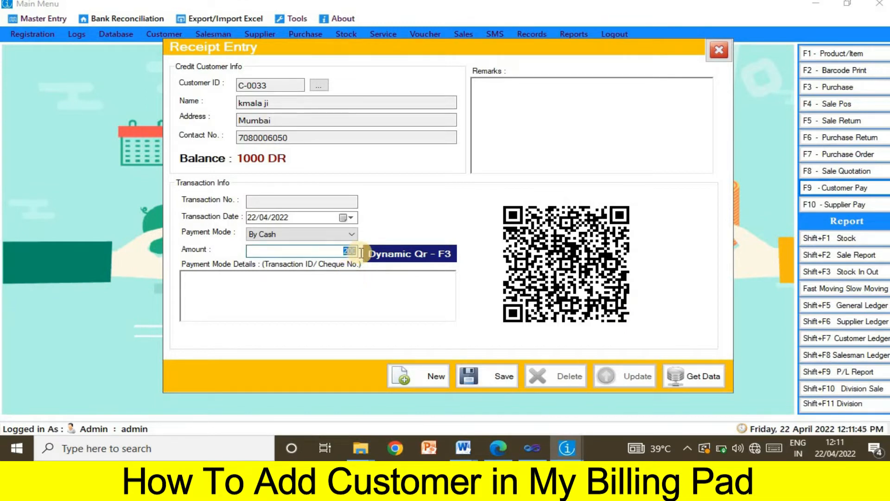
left_click(345, 252)
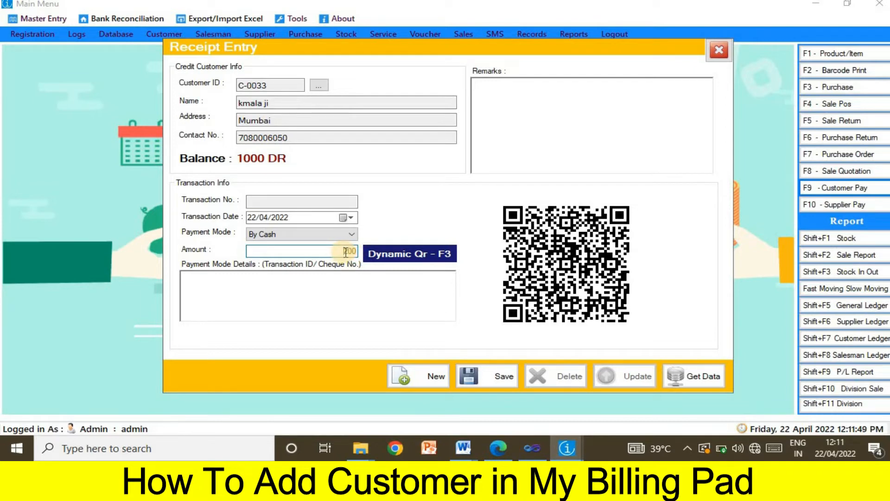
left_click(504, 387)
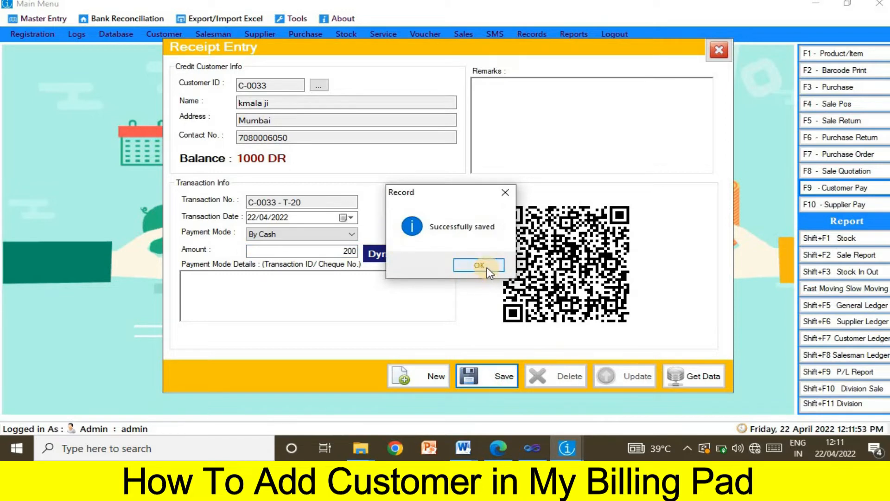
left_click(479, 265)
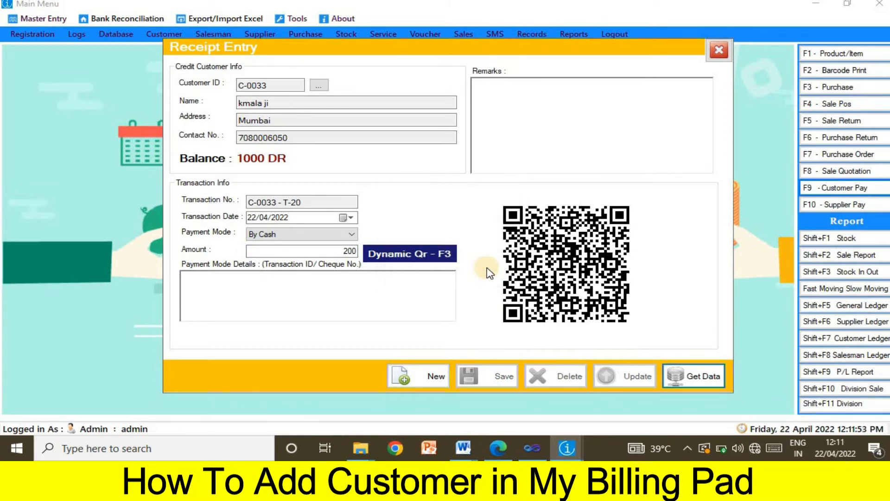
left_click(432, 375)
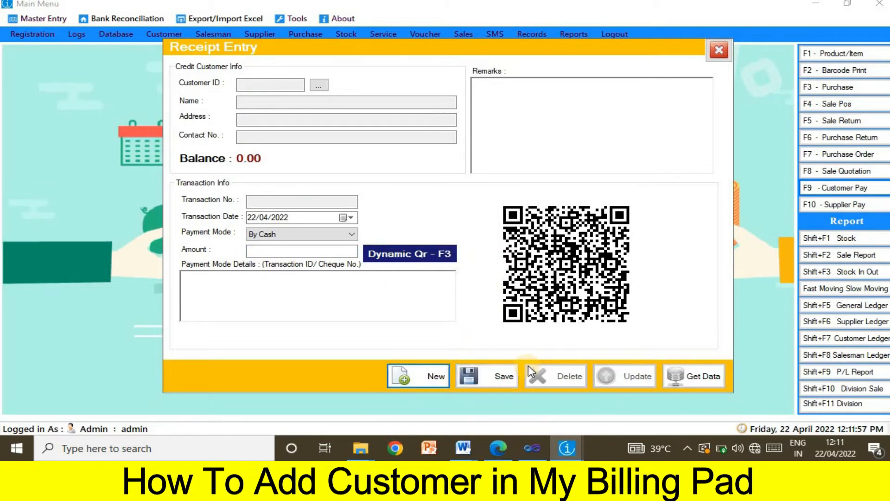
Reopen receipt T-20 from 22/04/2022 to confirm the 800 DR balance, then close Receipt Entry
left_click(692, 383)
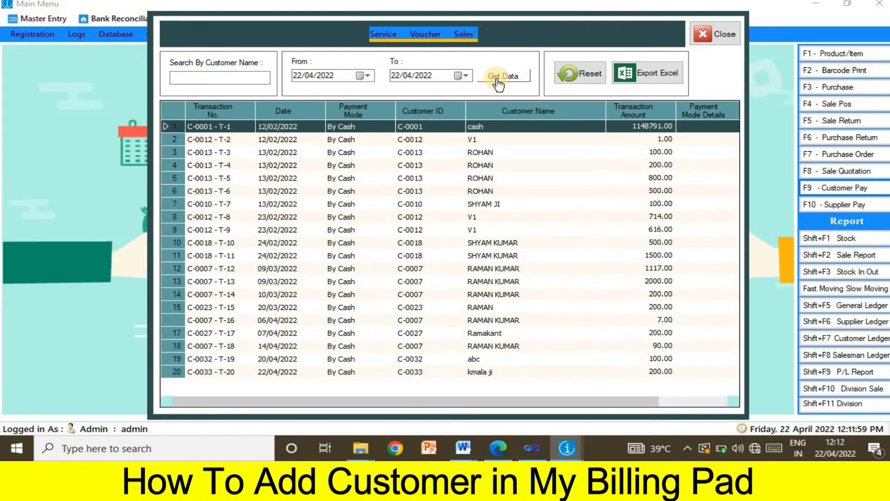
left_click(497, 78)
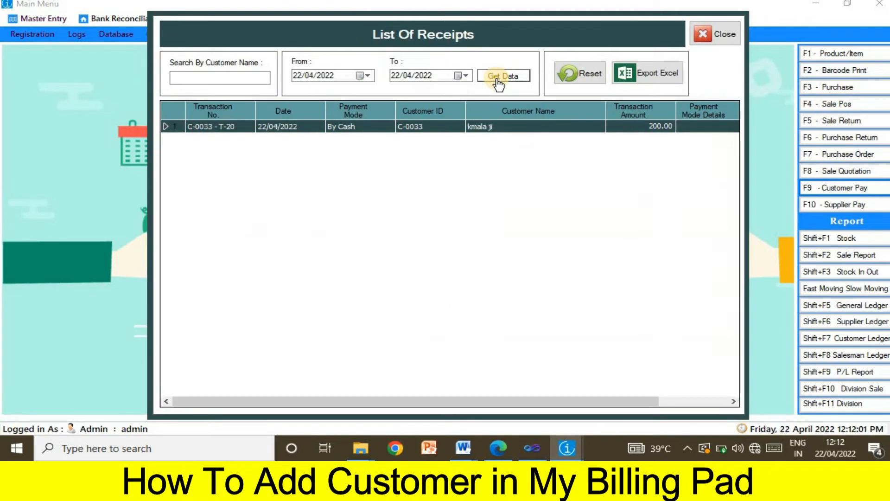
double_click(288, 135)
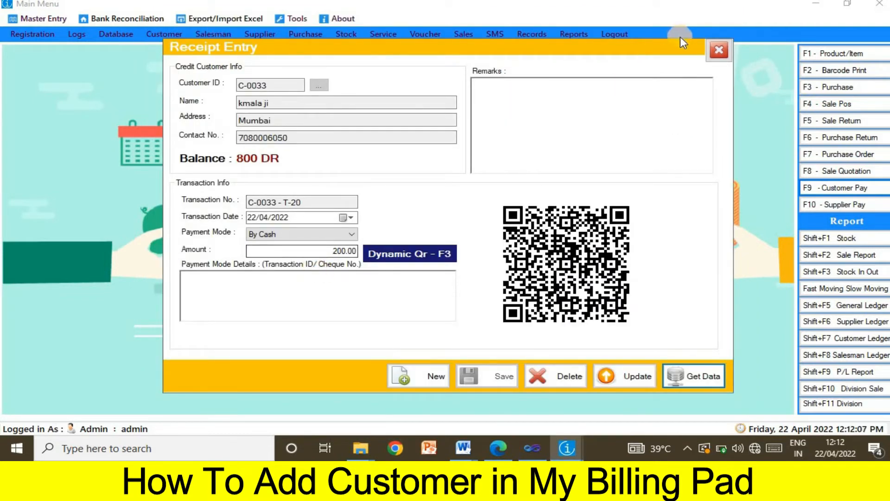
left_click(719, 48)
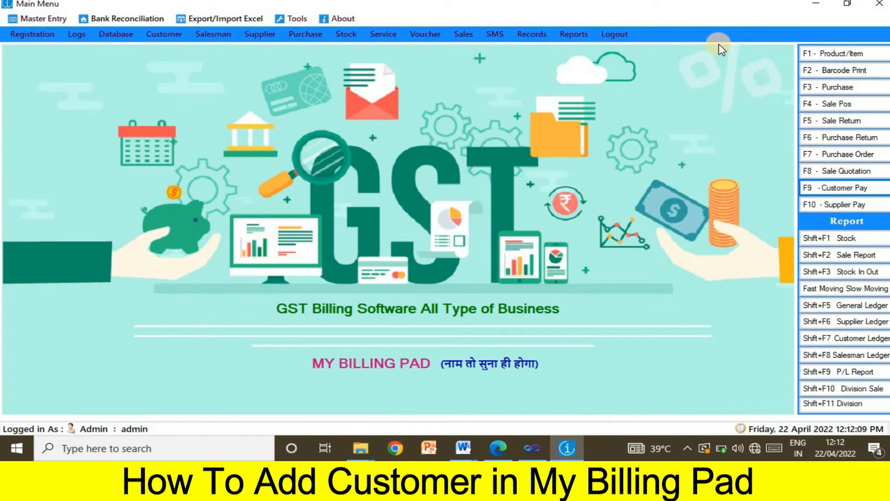
Run the Customer Ledger for C-0033 from 01/04/2022 to 22/04/2022
left_click(852, 340)
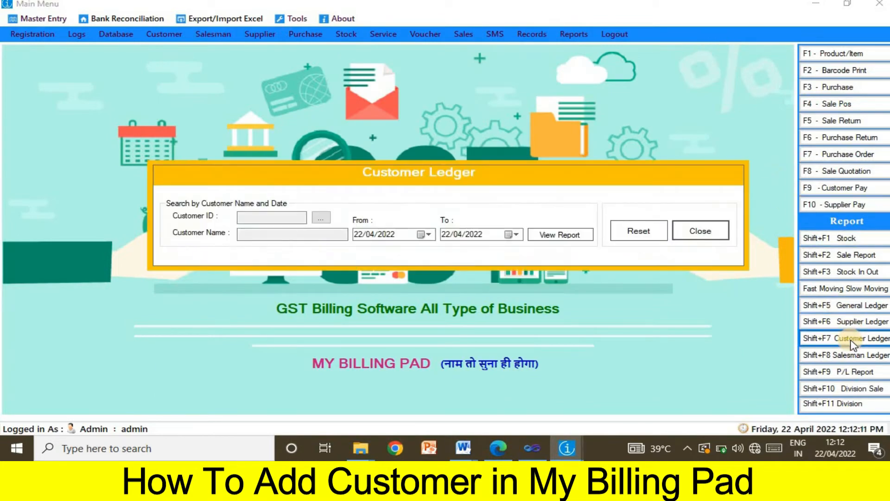
left_click(323, 218)
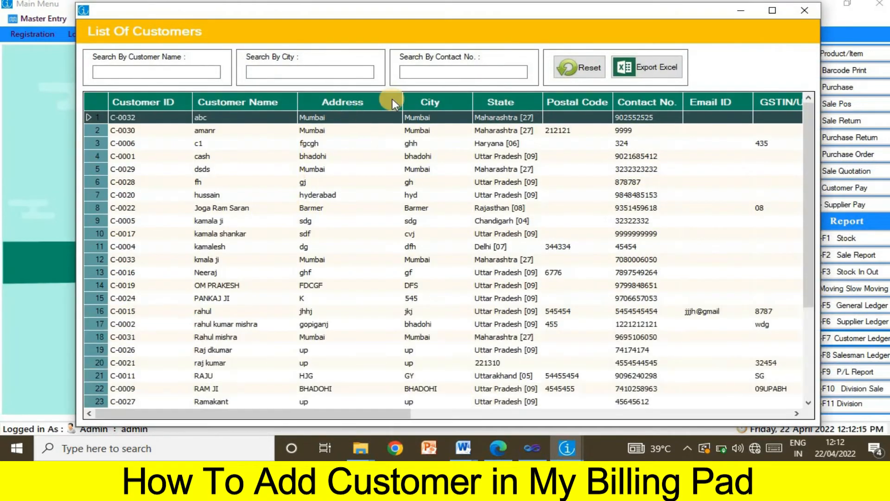
left_click(445, 68)
key("ctrl+v")
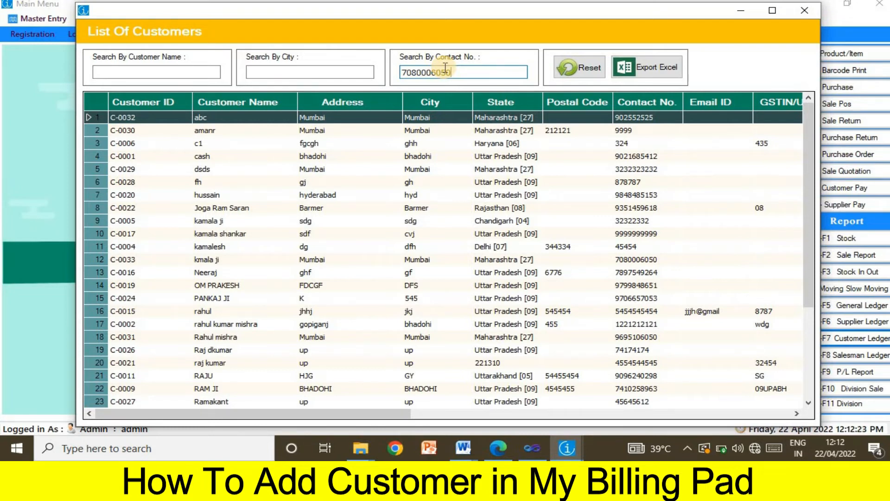
key("Return")
double_click(411, 120)
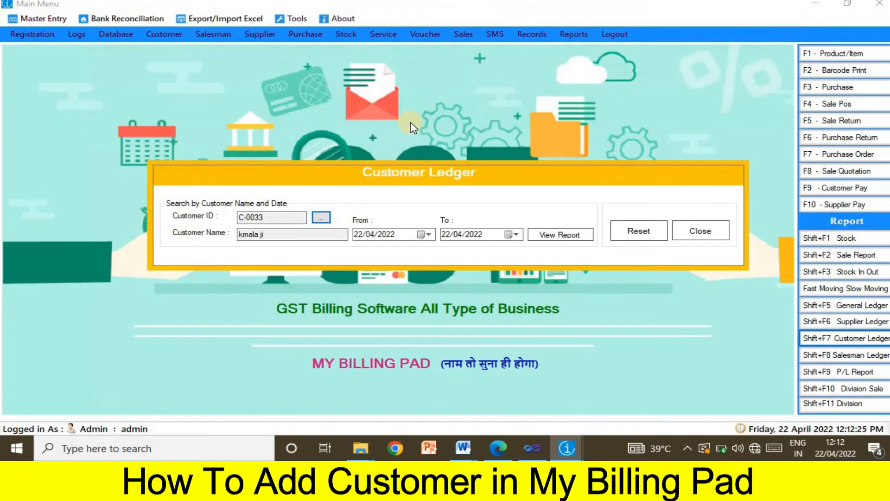
left_click(428, 234)
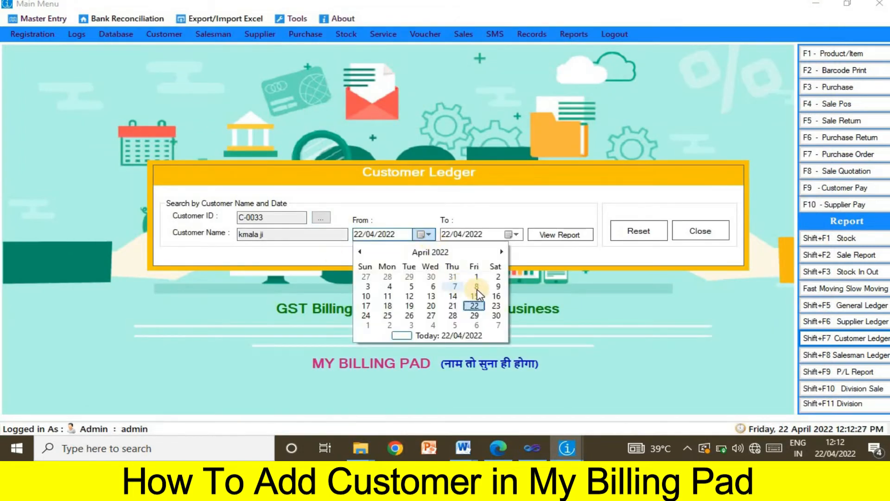
left_click(476, 277)
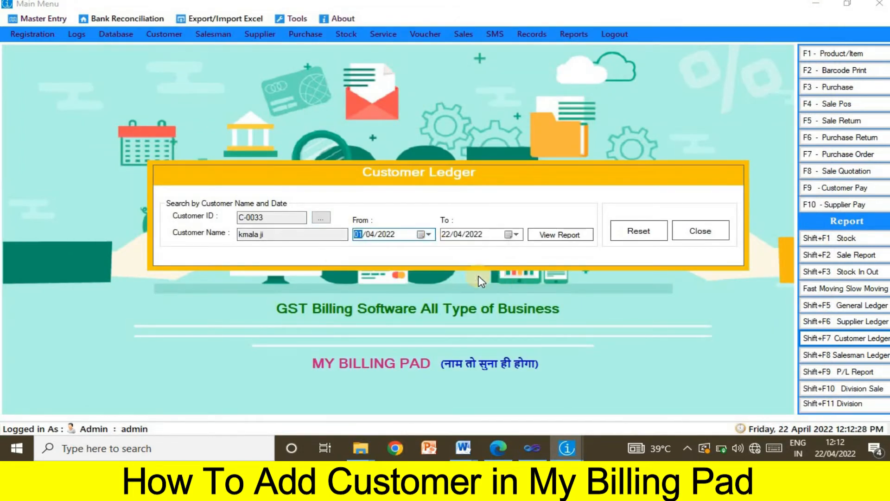
left_click(555, 238)
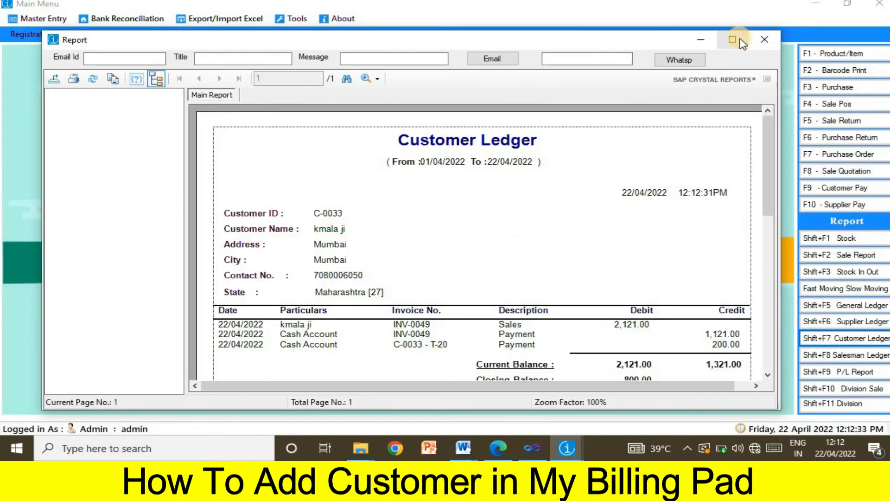
Enlarge the ledger report and review its title, date range, customer details and entry columns
left_click(733, 40)
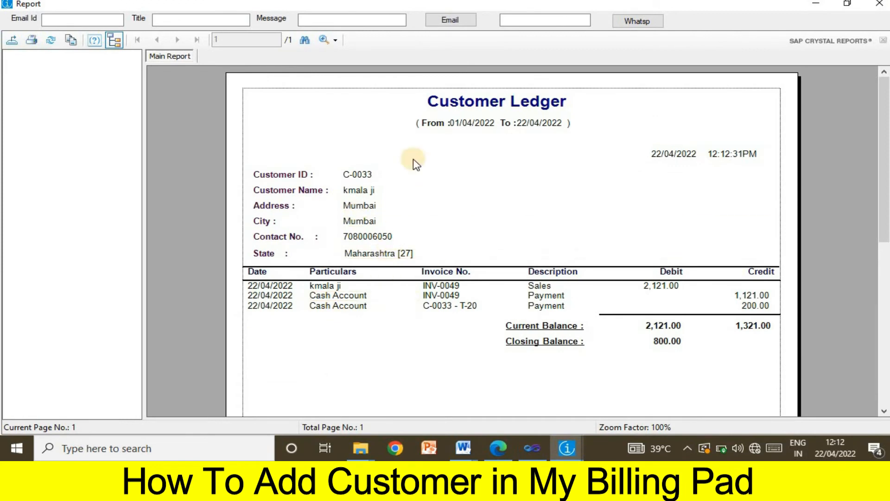
left_click(487, 108)
left_click_drag(485, 106, 580, 105)
left_click_drag(404, 117, 584, 125)
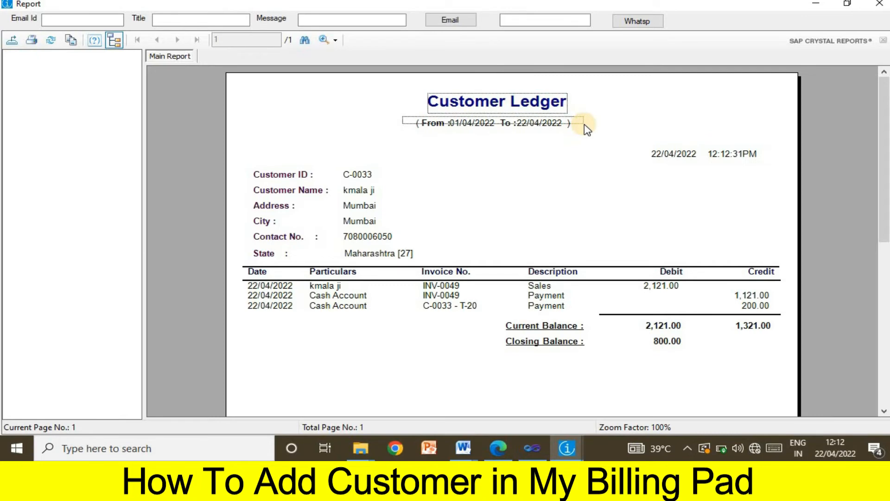
left_click_drag(587, 128, 585, 128)
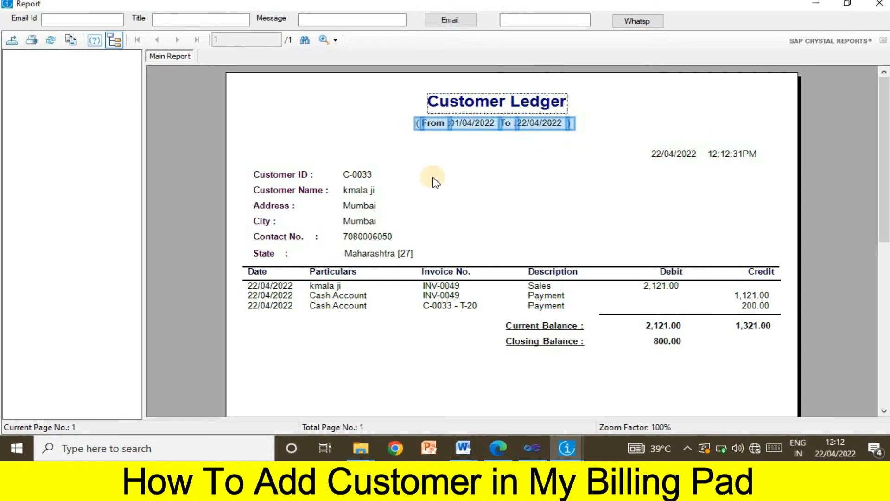
left_click_drag(250, 153, 414, 263)
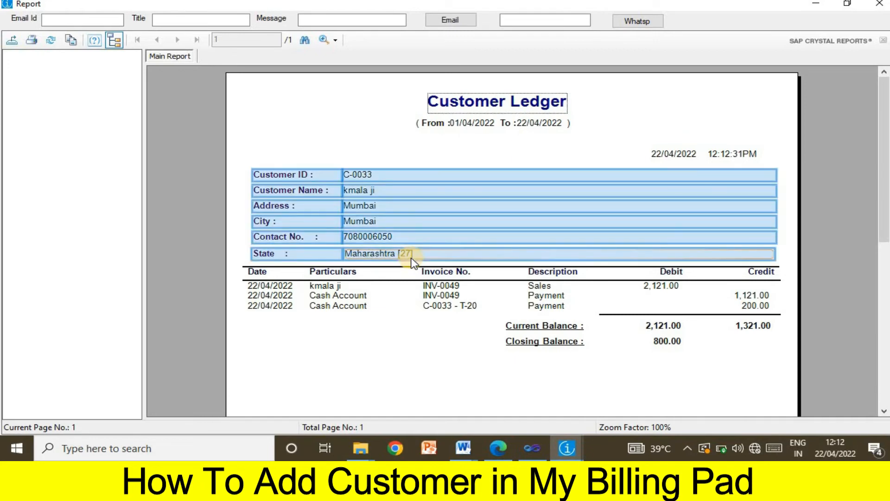
left_click(258, 357)
left_click_drag(234, 269, 348, 304)
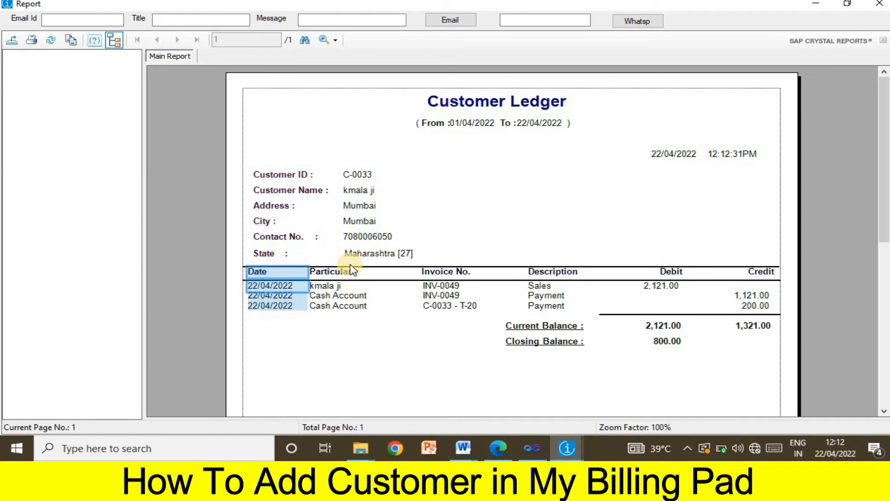
left_click_drag(353, 271, 349, 329)
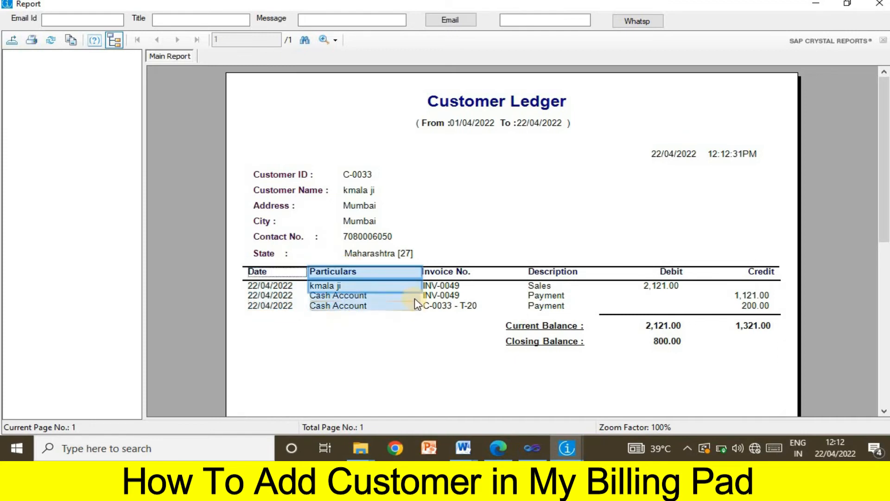
left_click(440, 291)
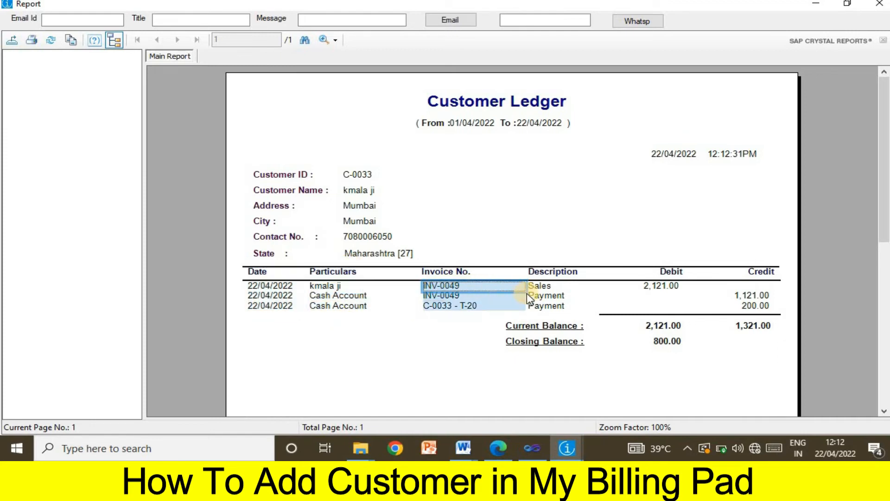
Check the 2,121.00 debit, 1,321.00 credit and 800.00 closing balance, then close the report
left_click(663, 289)
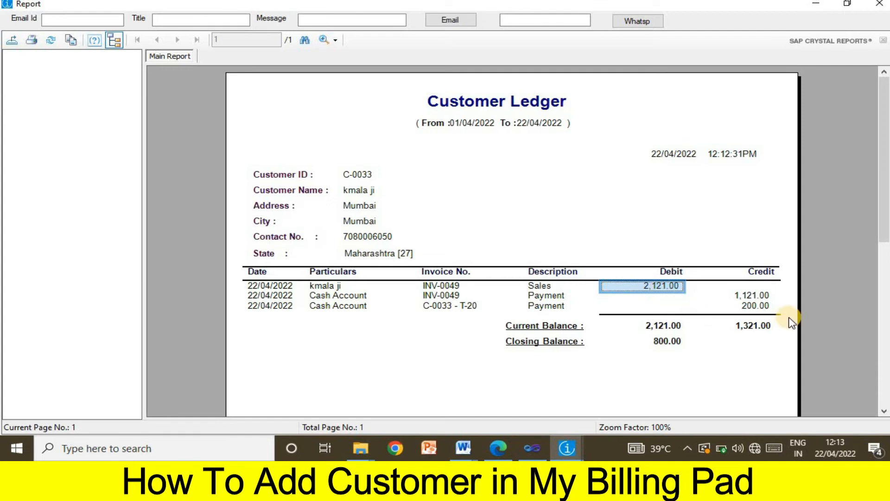
left_click(748, 303)
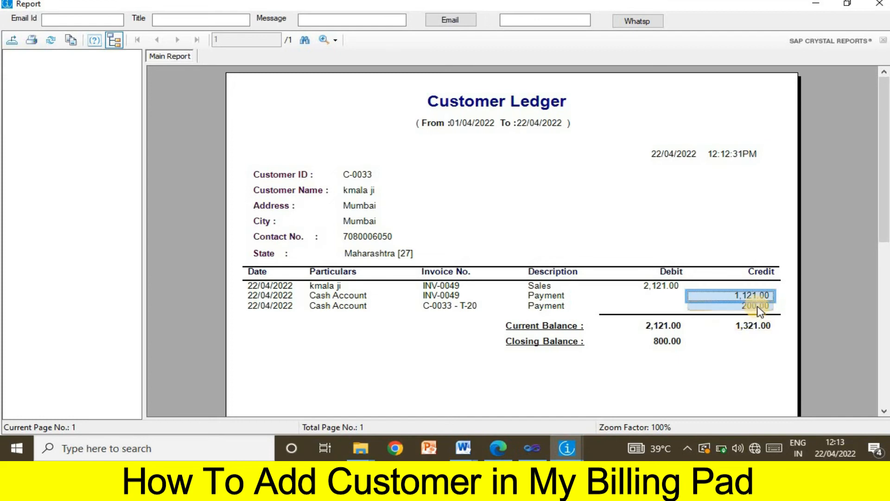
left_click(759, 307)
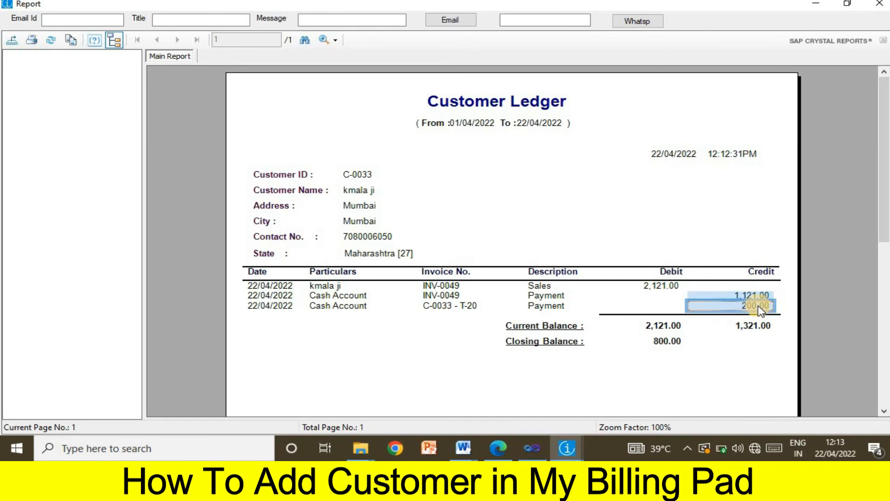
left_click(636, 333)
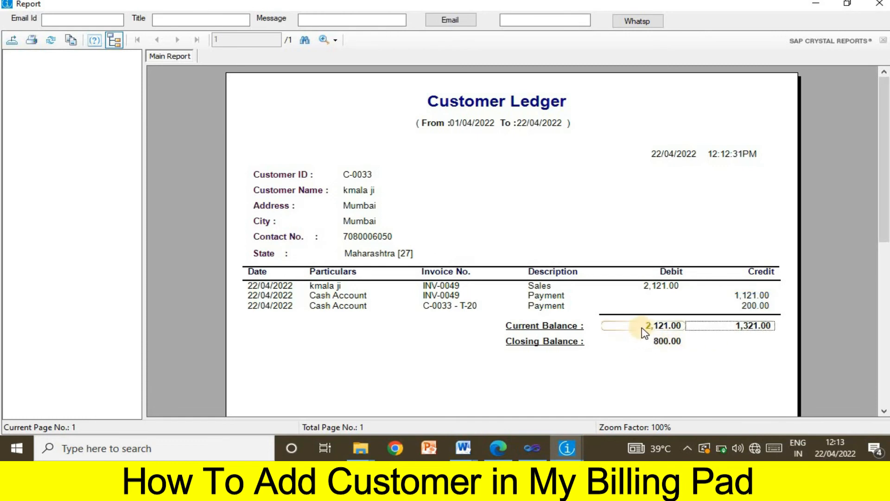
left_click(646, 332)
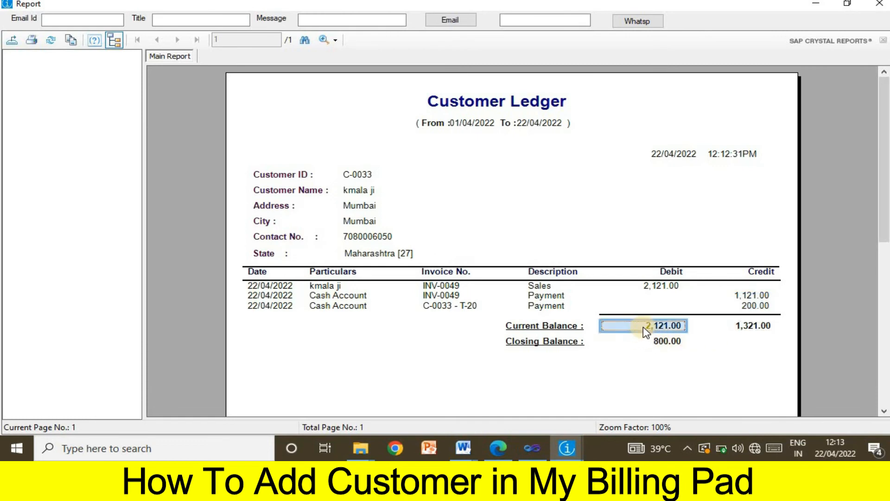
left_click(770, 327)
left_click(661, 345)
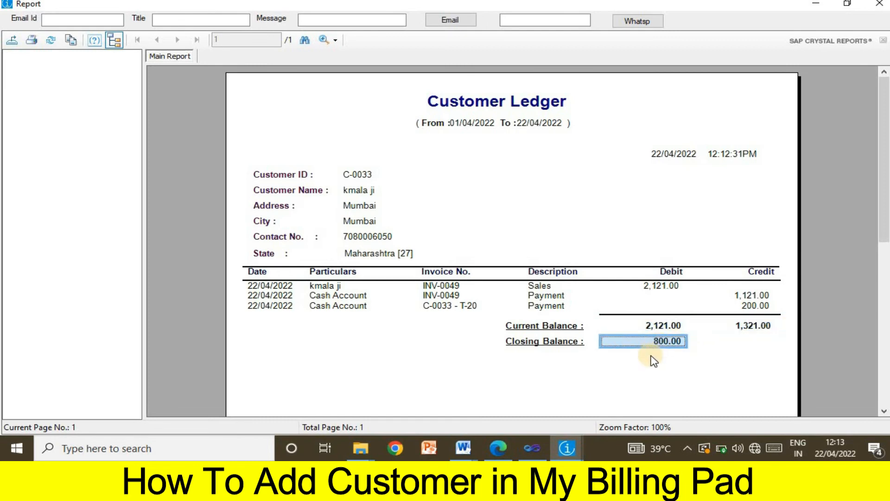
left_click(712, 351)
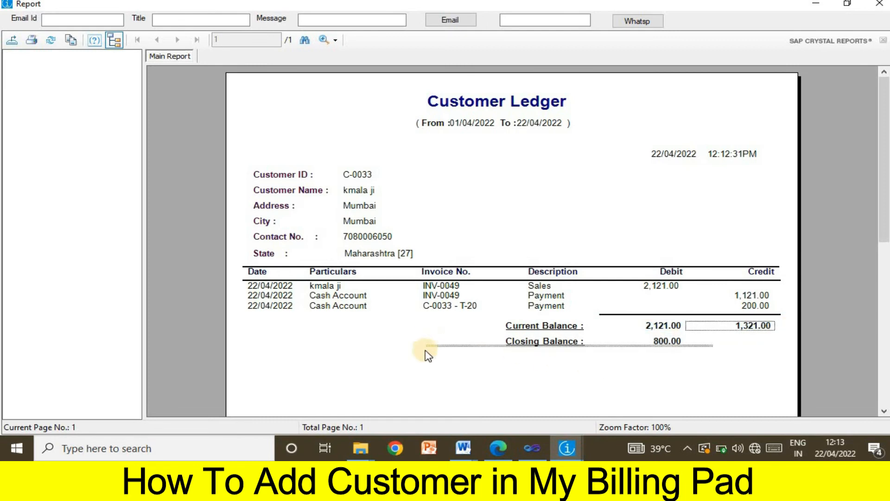
left_click_drag(425, 353, 424, 352)
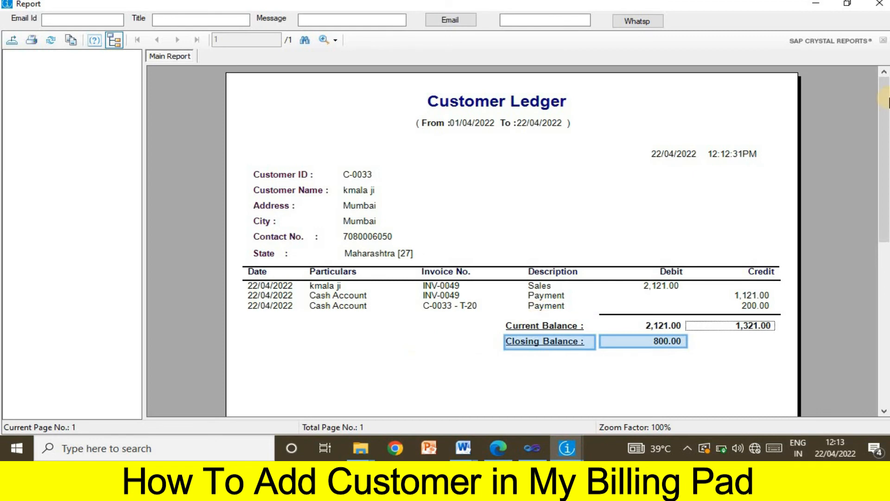
left_click(880, 3)
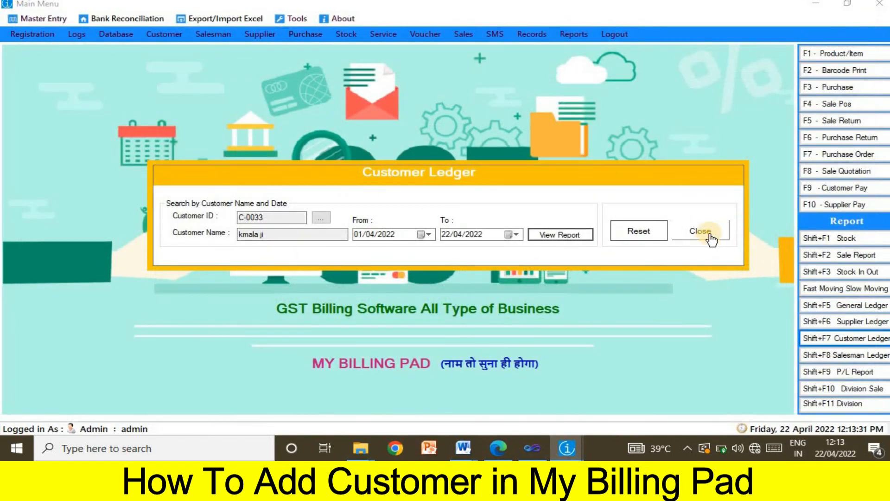
Close the Customer Ledger form and minimise the My Billing Pad main menu window
left_click(711, 232)
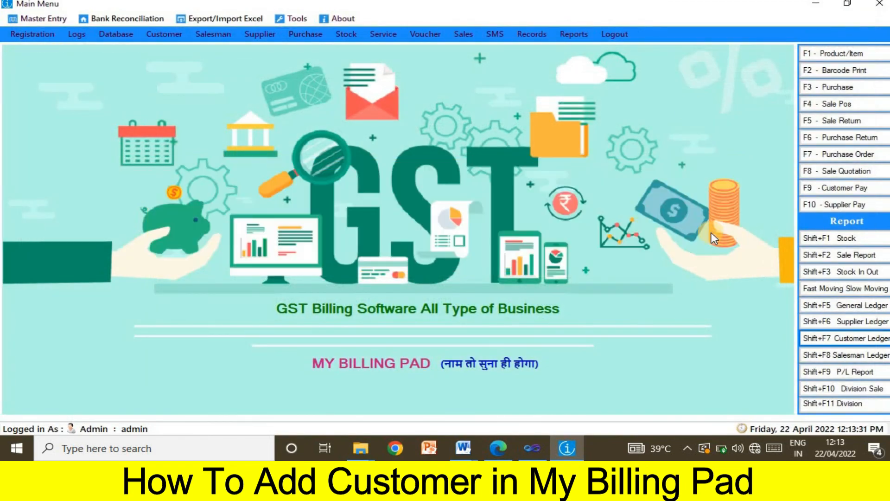
left_click(817, 10)
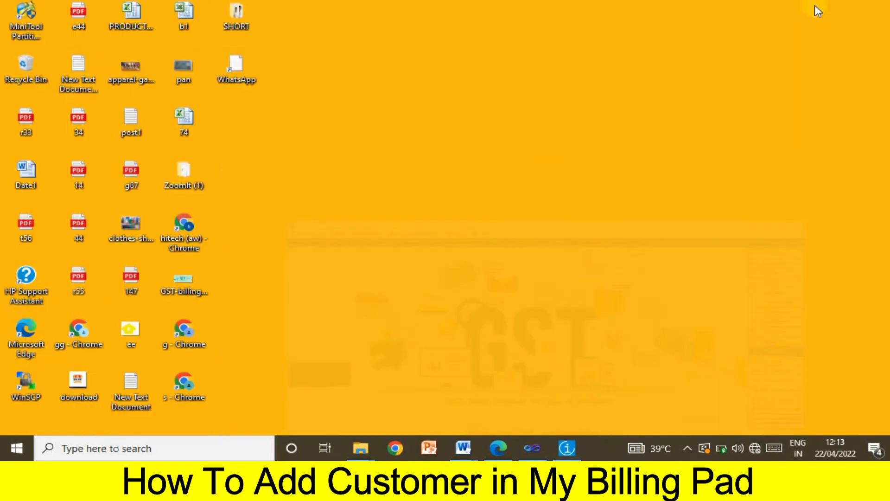